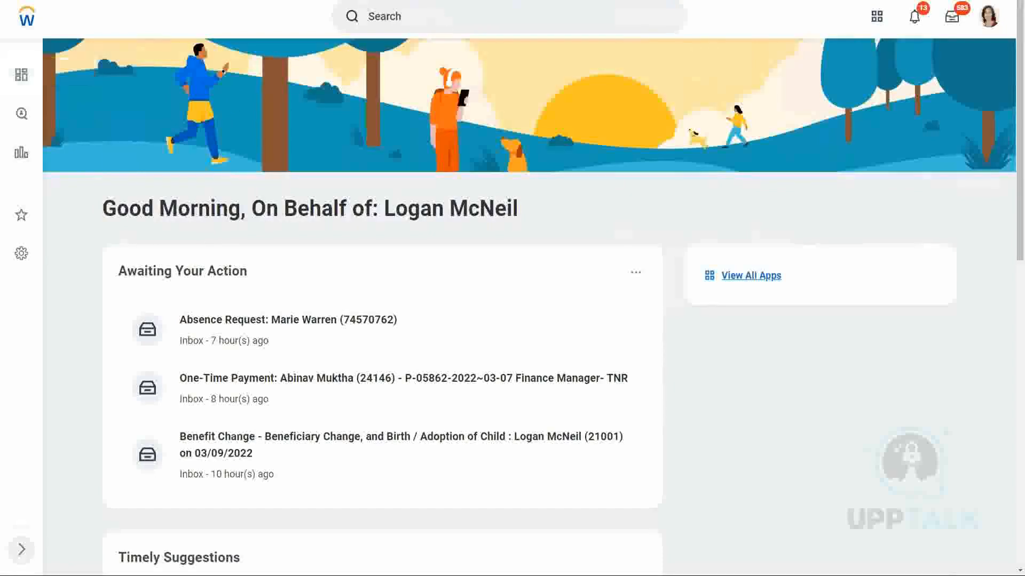
Search for the supervisory organization creation task with the abbreviated phrase "create sup org".
left_click(431, 14)
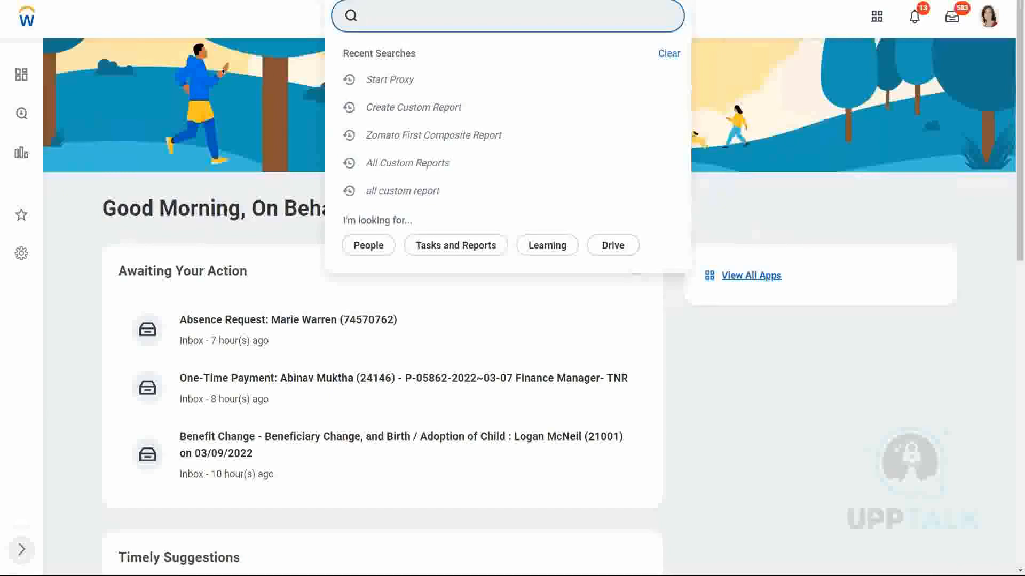
type("create sup org")
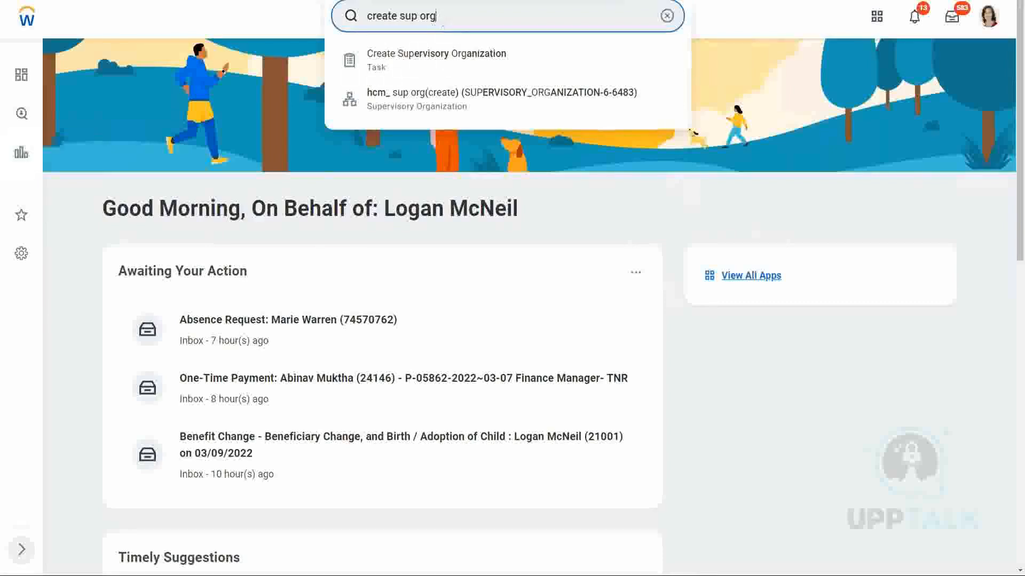
left_click_drag(448, 16, 366, 16)
left_click(457, 18)
mouse_move(343, 15)
left_mouse_down()
mouse_move(443, 17)
mouse_move(358, 17)
left_mouse_up()
left_click(453, 21)
left_click(450, 18)
left_click_drag(450, 18, 368, 19)
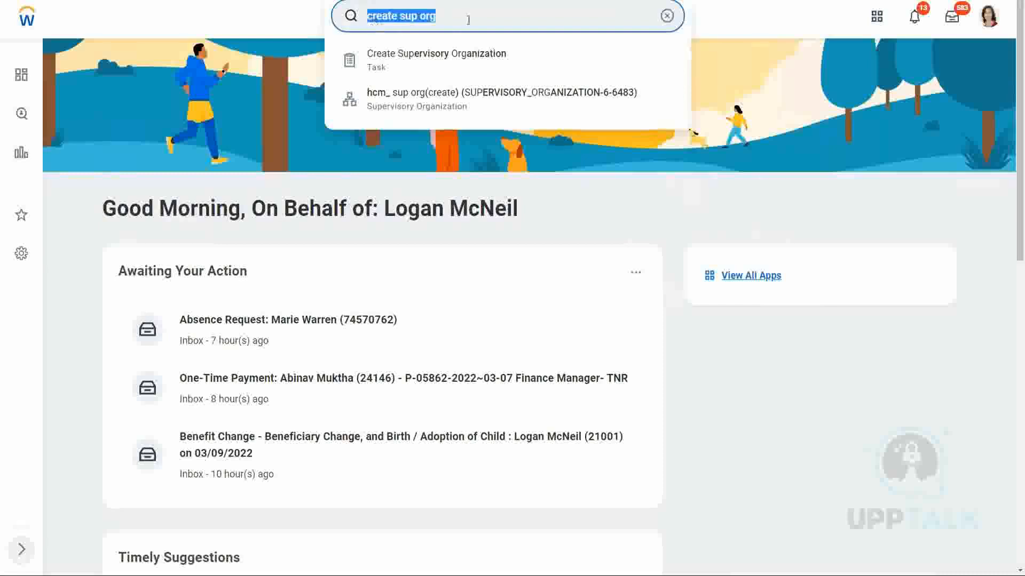
left_click(467, 19)
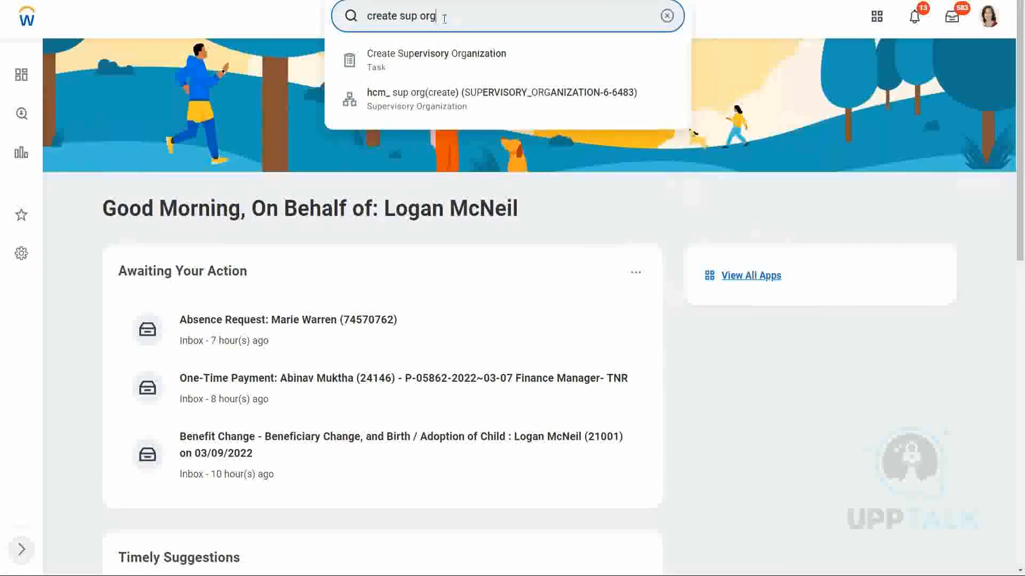
Replace the search text with the misspelled phrase "cerate spu org".
key("ctrl+a")
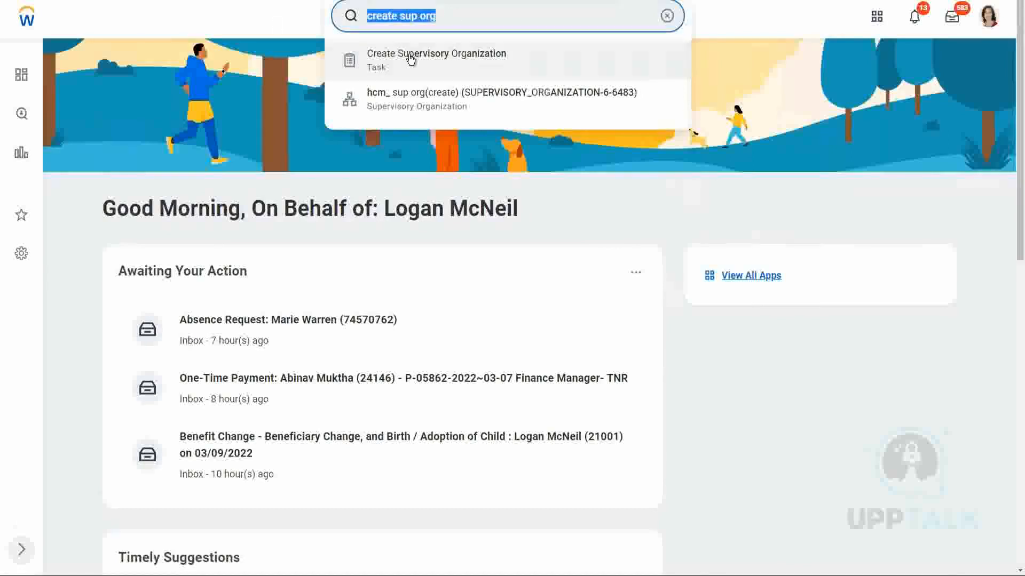
type("cera")
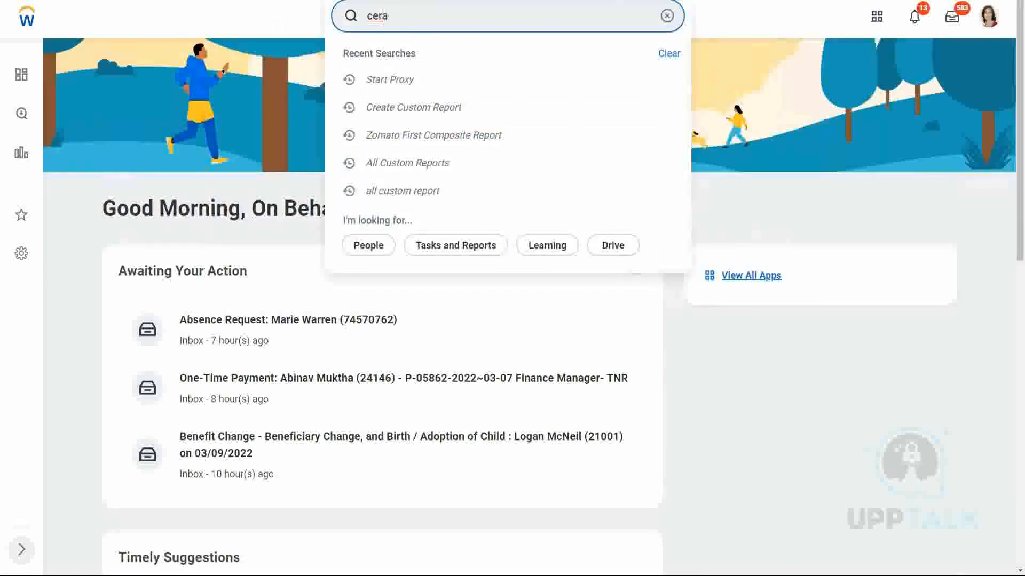
type("te spu org")
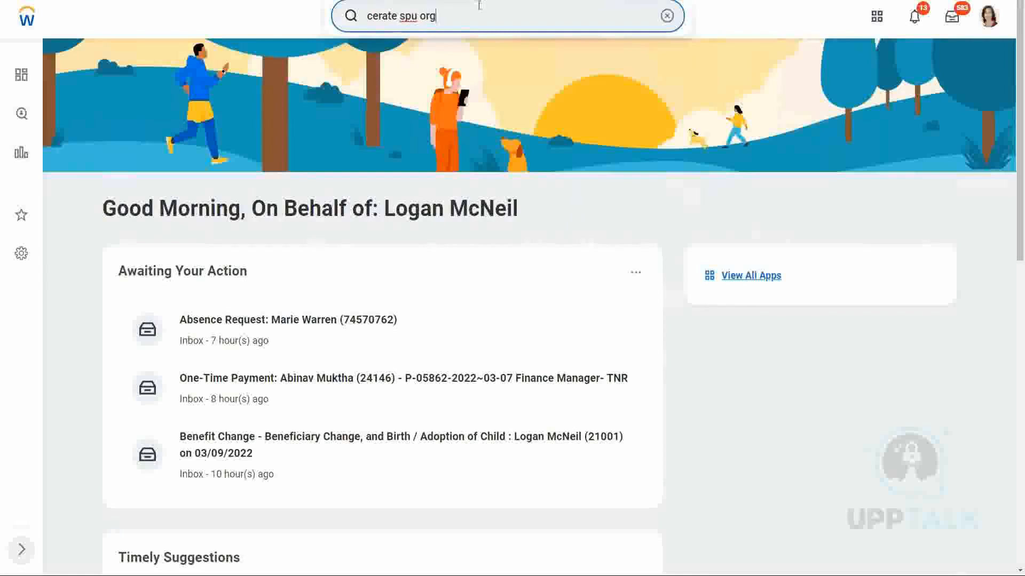
double_click(380, 17)
left_click(417, 17)
double_click(409, 16)
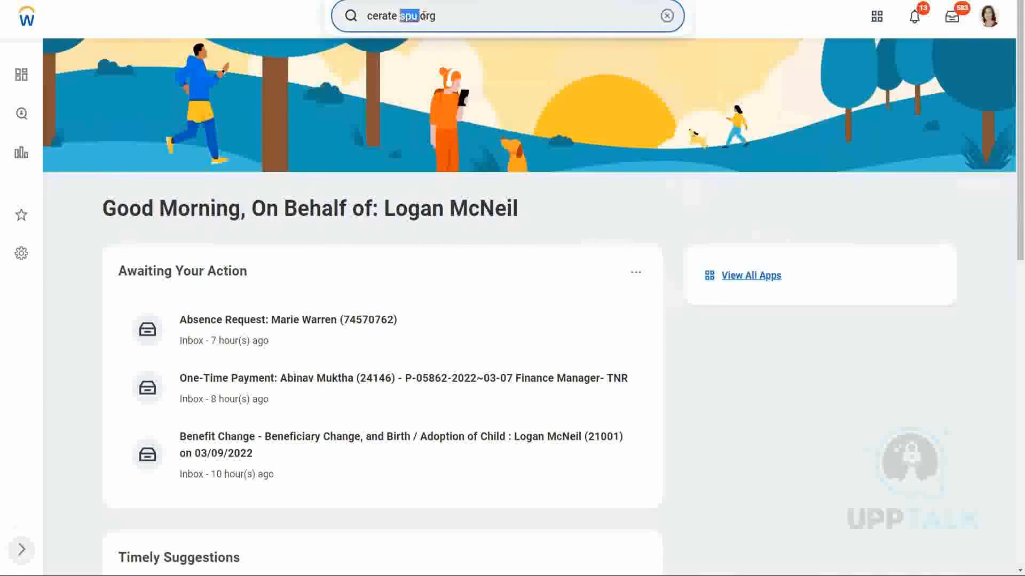
left_click(429, 16)
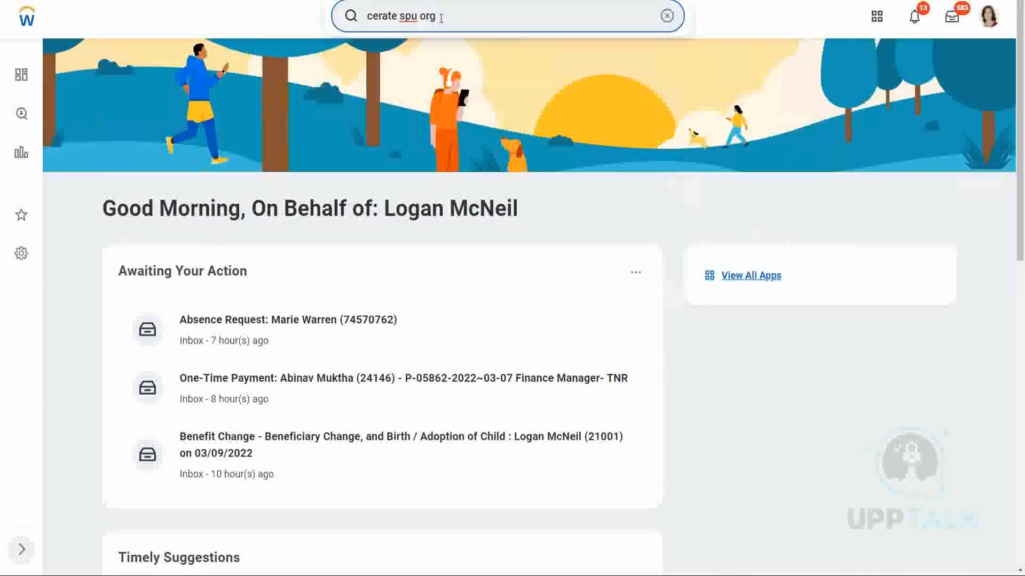
triple_click(455, 16)
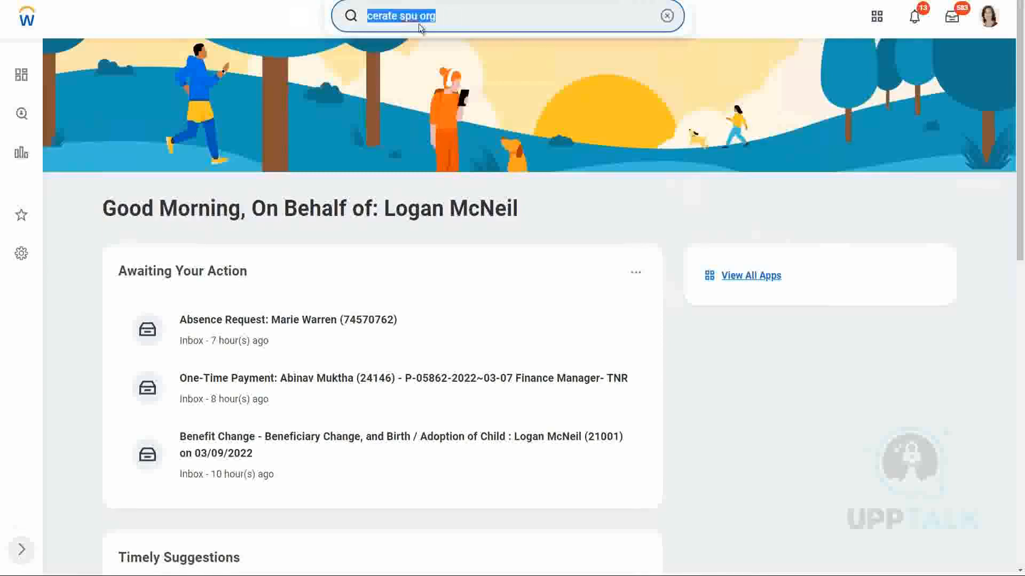
left_click(457, 17)
left_click_drag(389, 17, 467, 19)
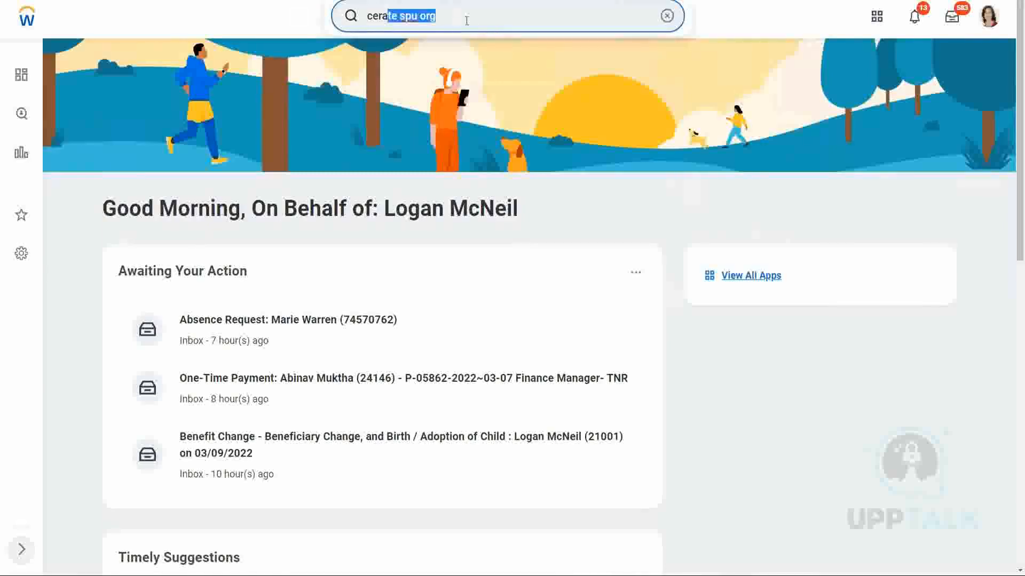
left_click(448, 16)
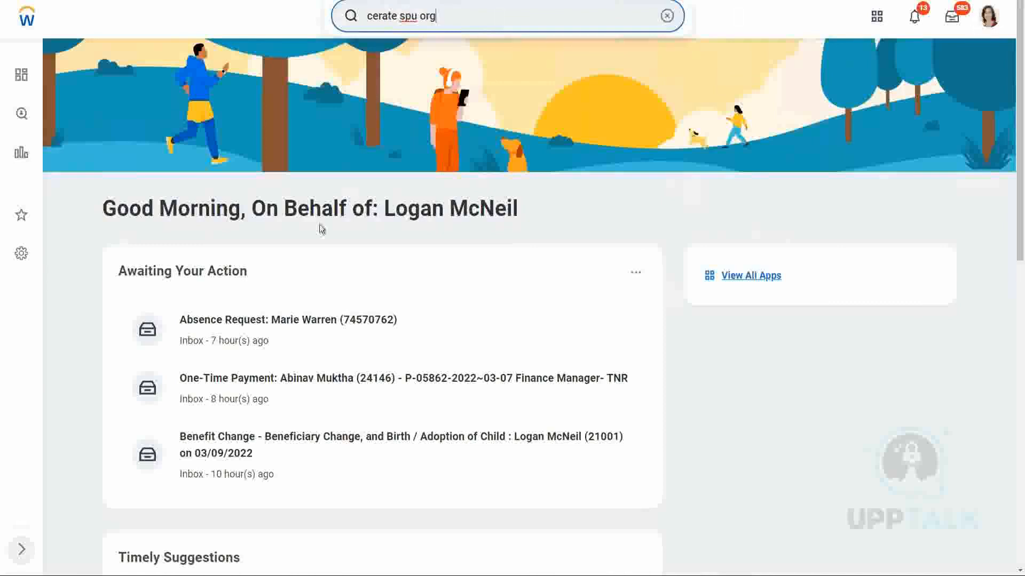
Highlight the name of the person being acted for in the greeting, and clear the search text.
left_click_drag(383, 210, 519, 211)
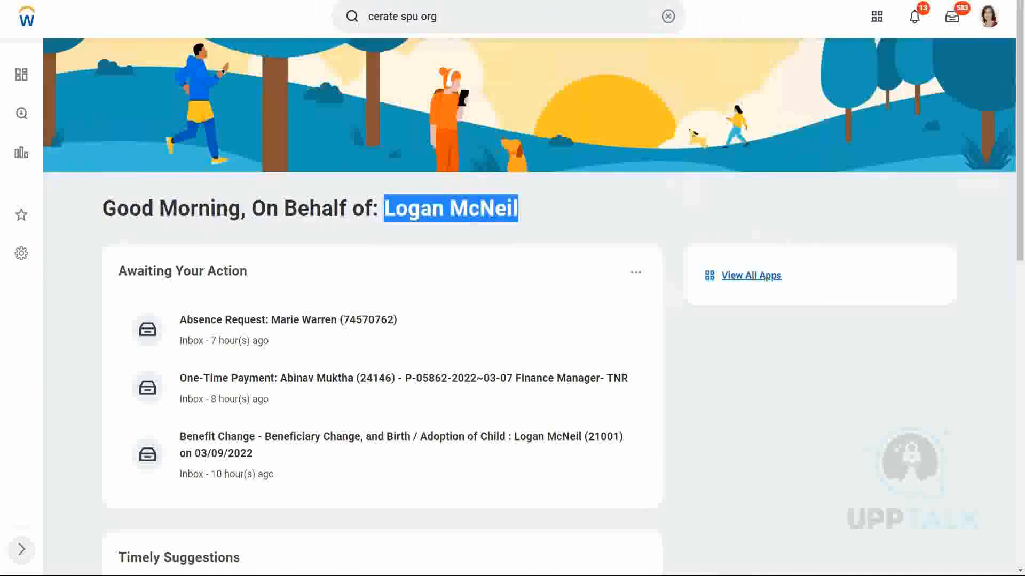
left_click(392, 100)
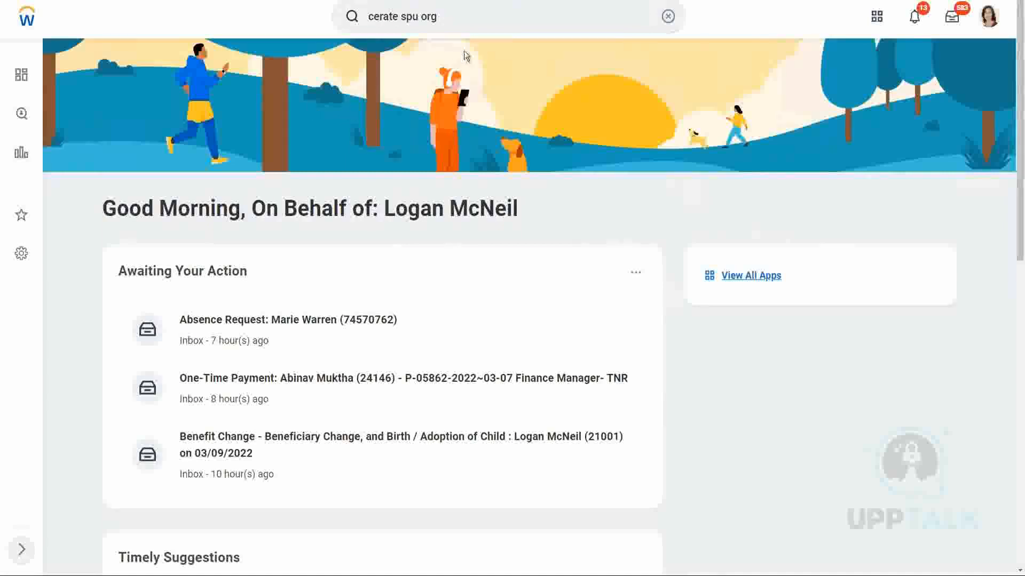
left_click(457, 15)
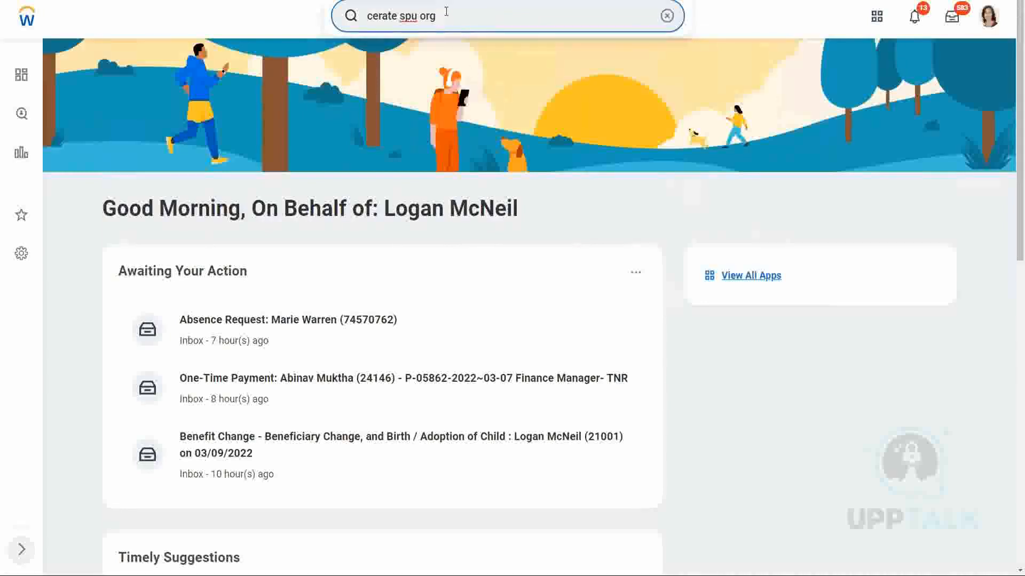
left_click(668, 16)
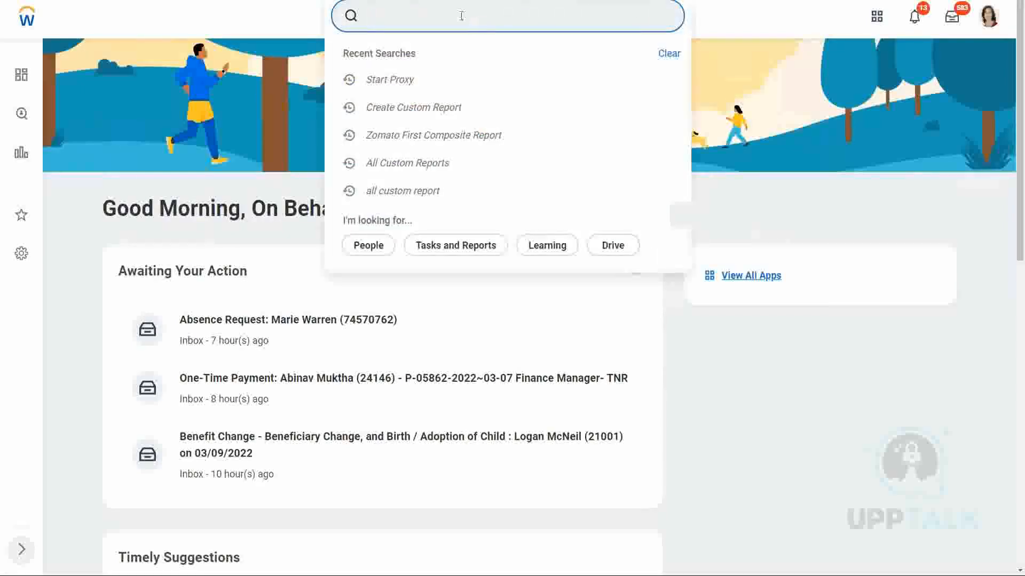
left_click(776, 91)
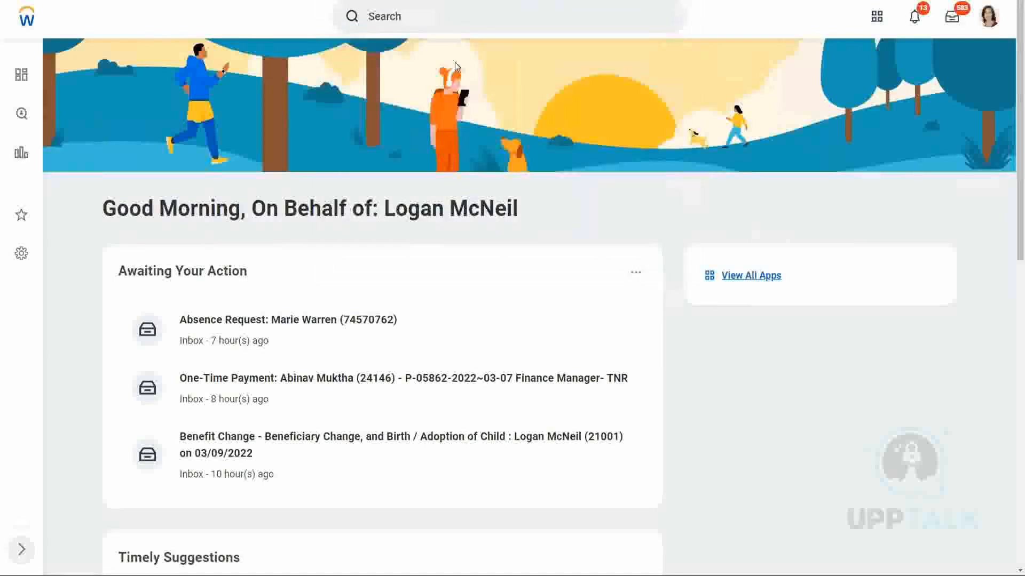
Search for "stop proxy", open the Stop Proxy task and end the current proxy session.
left_click(414, 16)
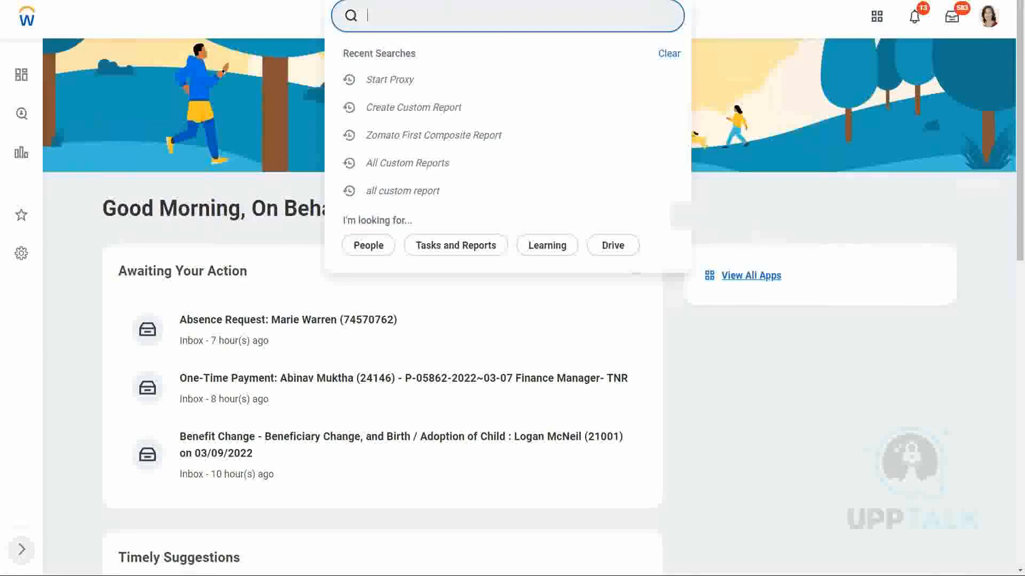
type("stop proxy")
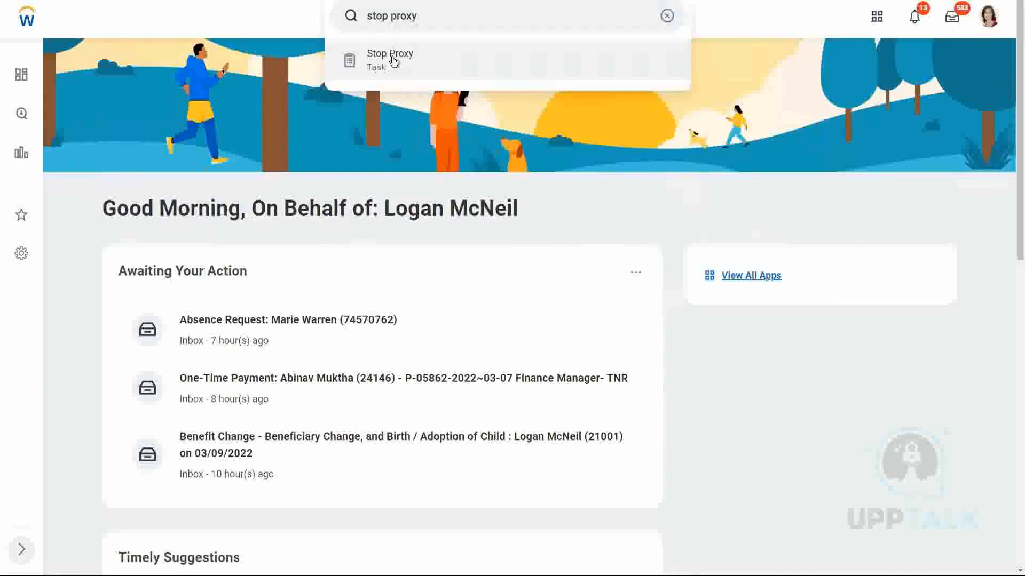
left_click(393, 60)
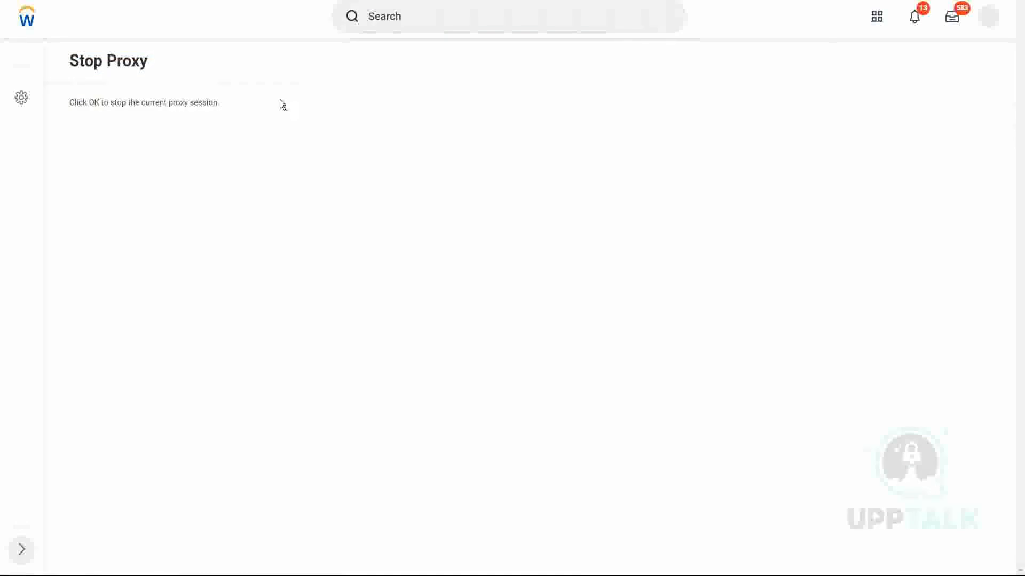
left_click(94, 552)
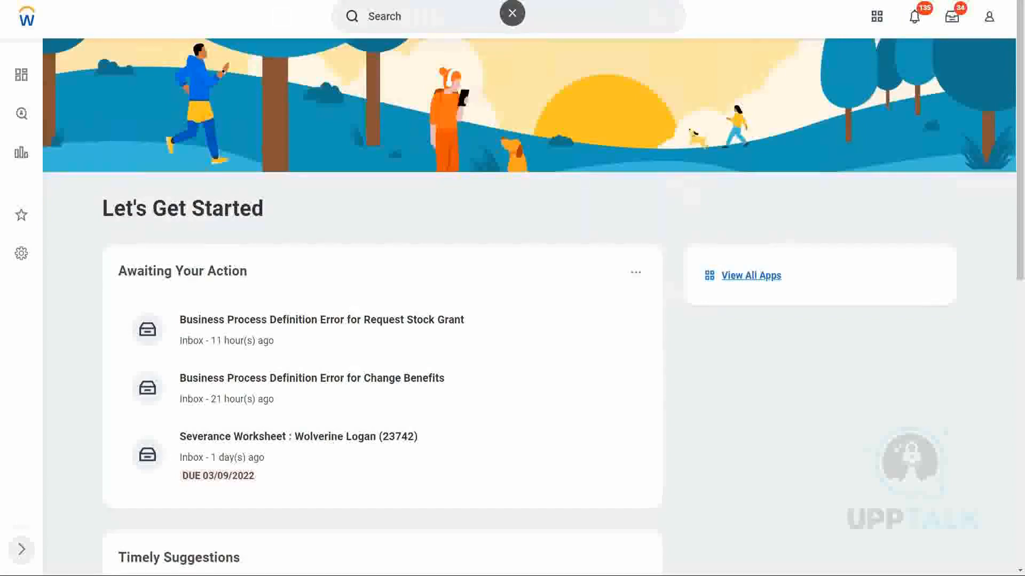
Check which account is signed in by viewing the profile menu, and close it.
scroll(989, 22, "down", 1)
left_click(989, 12)
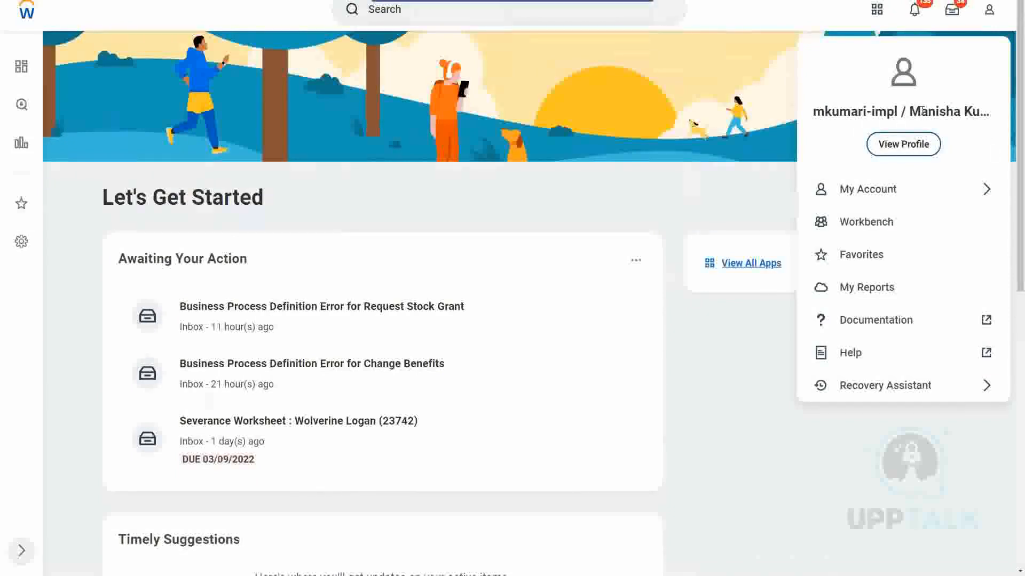
left_click(610, 108)
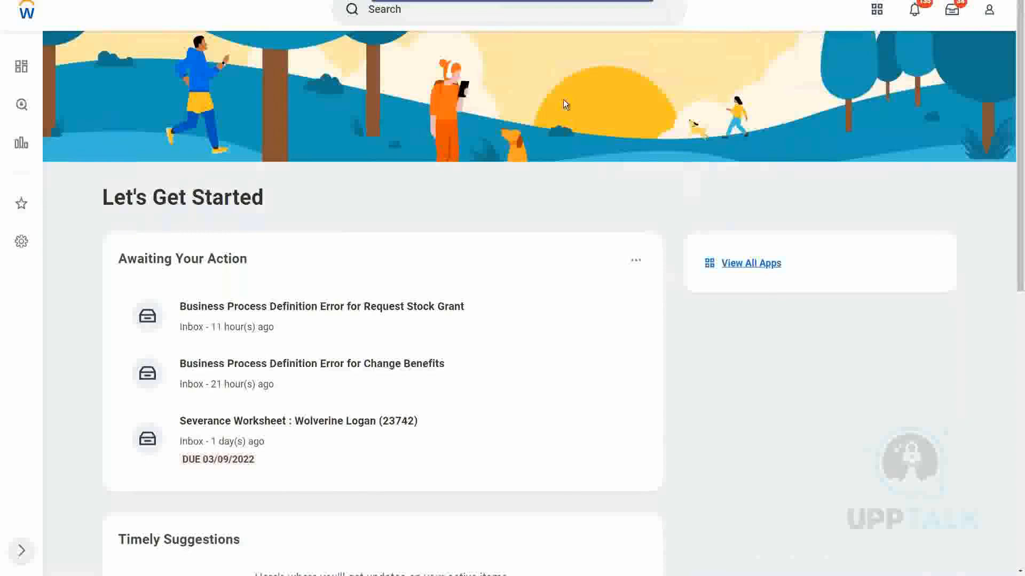
Search for "start proxy", open the Start Proxy task and activate its Act As field.
left_click(419, 10)
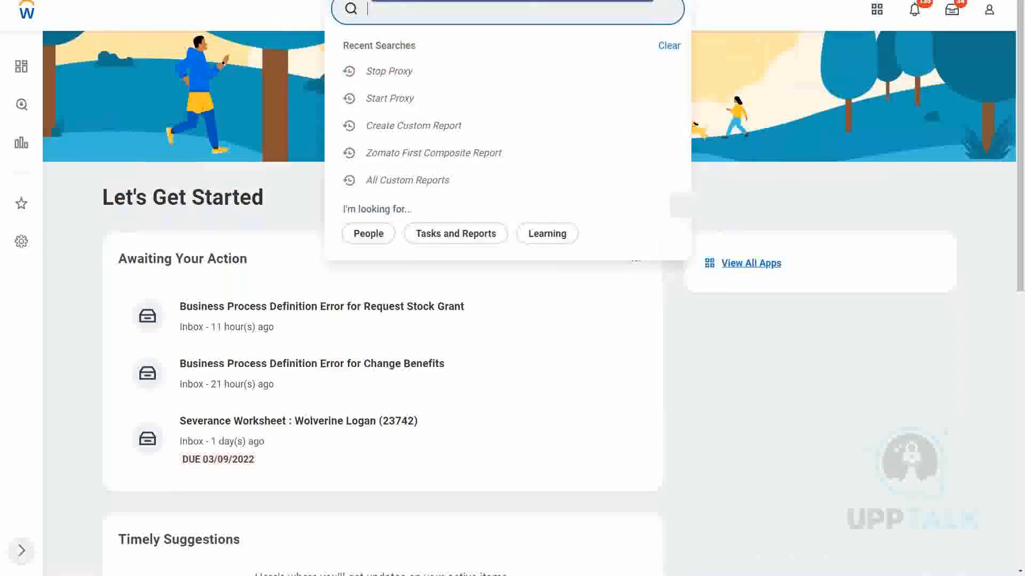
type("start prox")
key("BackSpace")
key("BackSpace")
key("BackSpace")
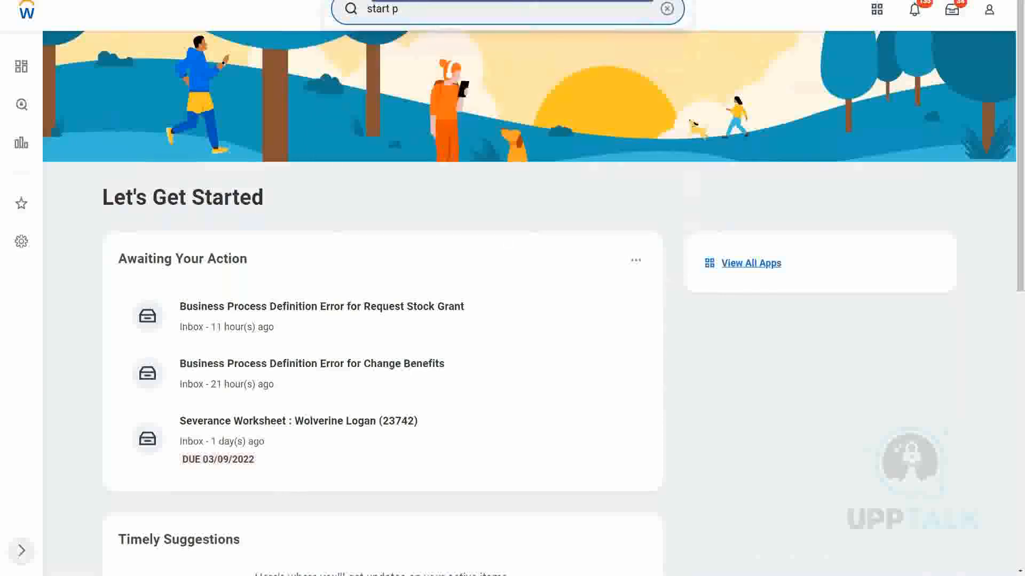
type("roxy")
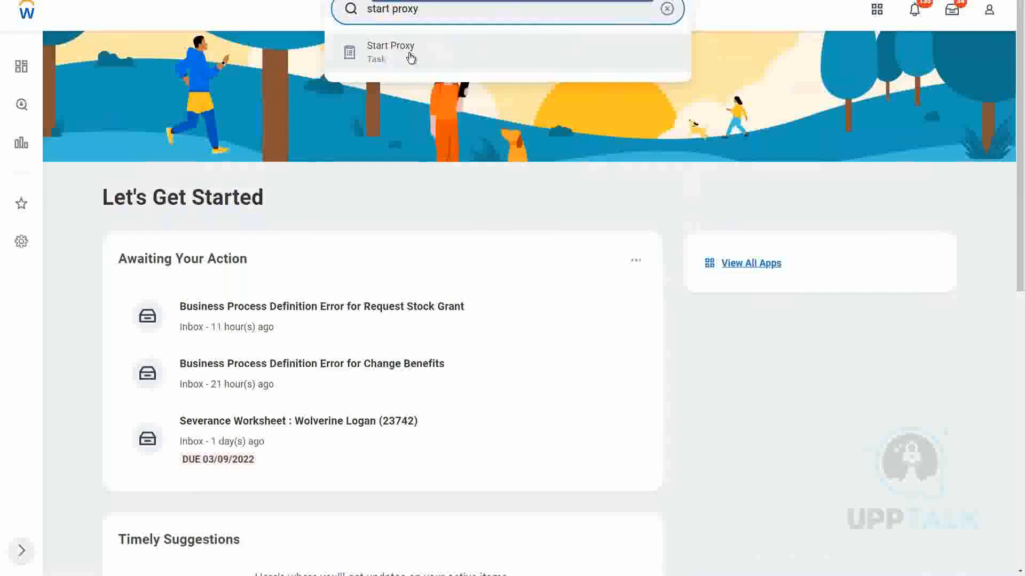
left_click(410, 57)
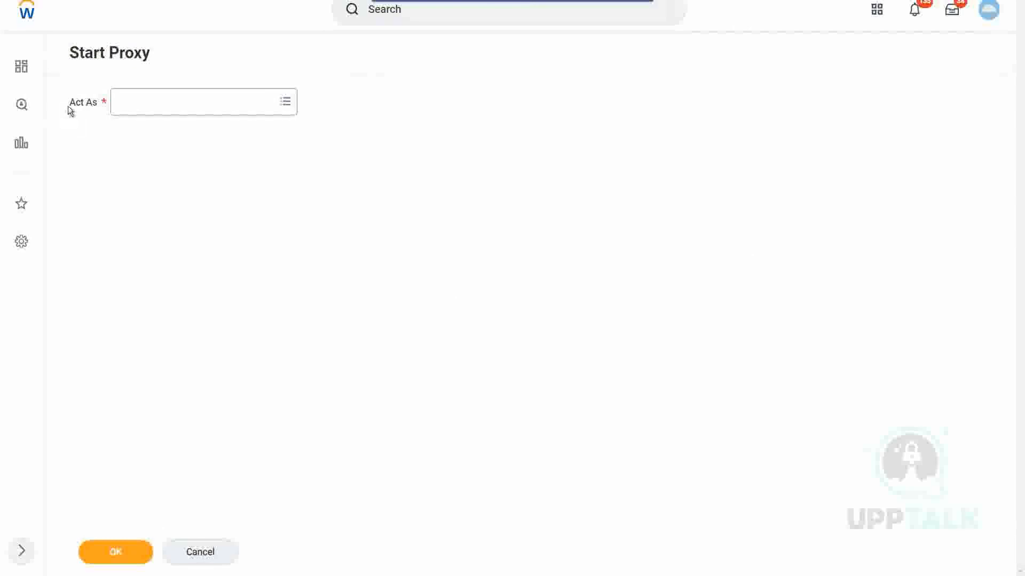
left_click(197, 99)
type("l")
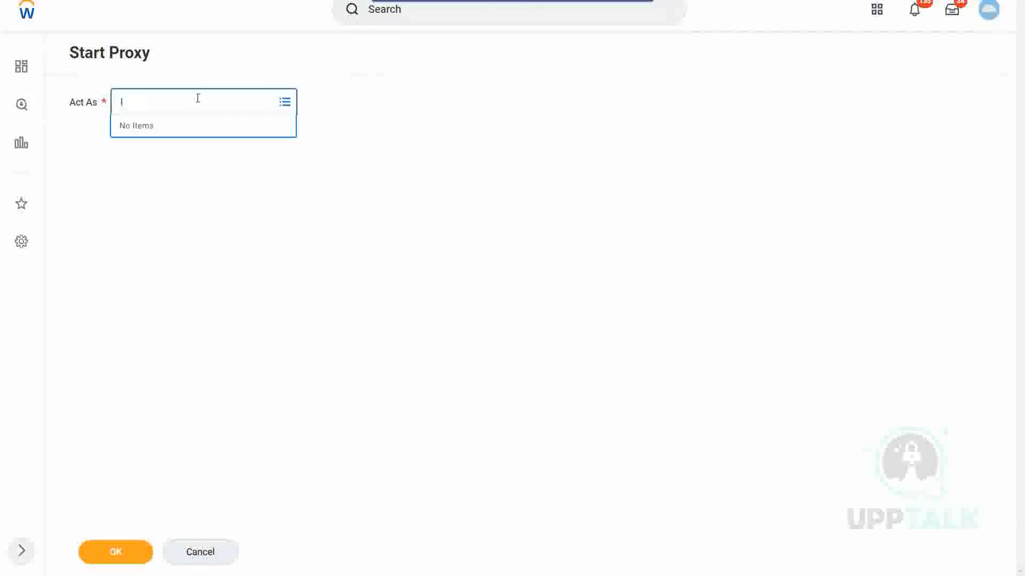
type("ogan mcneil")
key("BackSpace")
key("BackSpace")
key("BackSpace")
key("BackSpace")
key("BackSpace")
key("BackSpace")
key("BackSpace")
key("BackSpace")
key("BackSpace")
key("BackSpace")
key("BackSpace")
key("BackSpace")
Enter the employee's username as Act As, start the proxy session and check the acting account in the profile menu.
type("lmcneil")
key("Return")
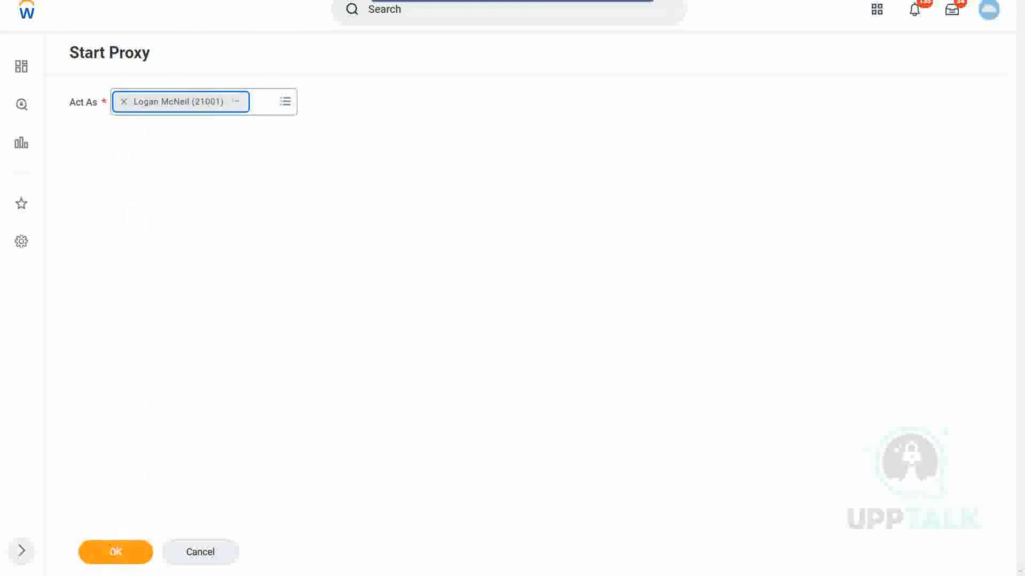
left_click(115, 561)
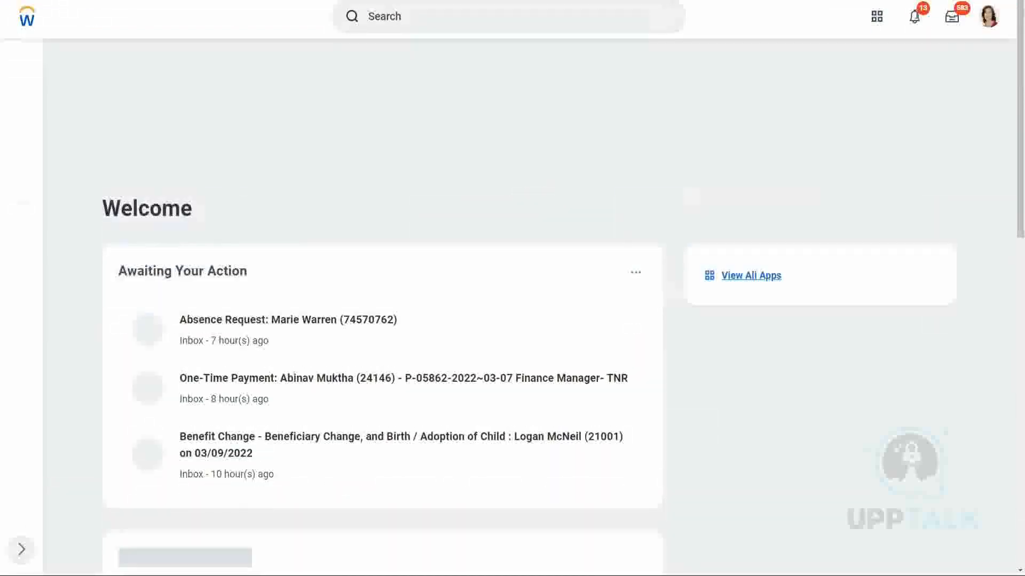
left_click(989, 18)
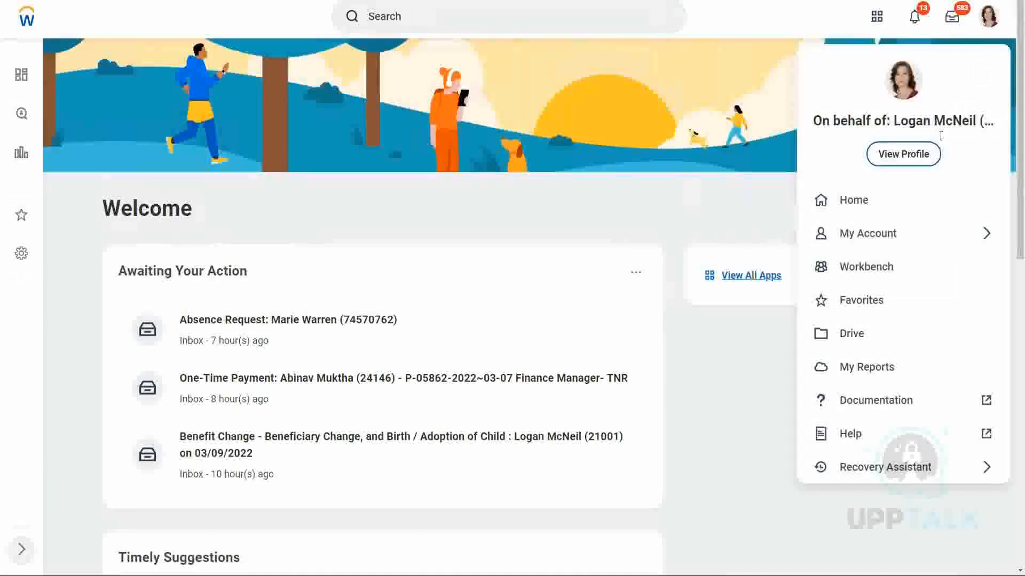
left_click(552, 123)
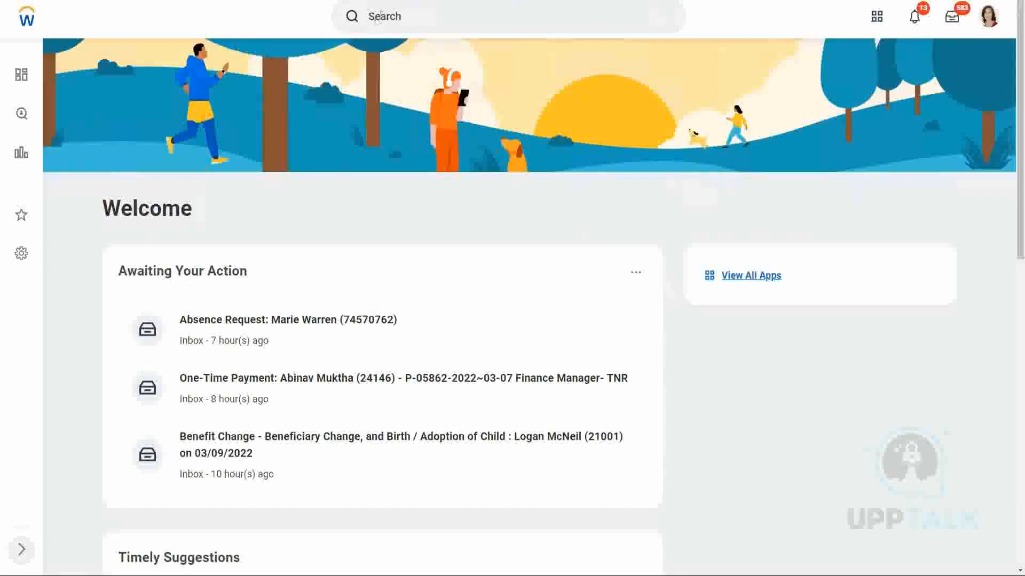
Search for "create sup org" and open the Create Supervisory Organization task.
left_click(402, 20)
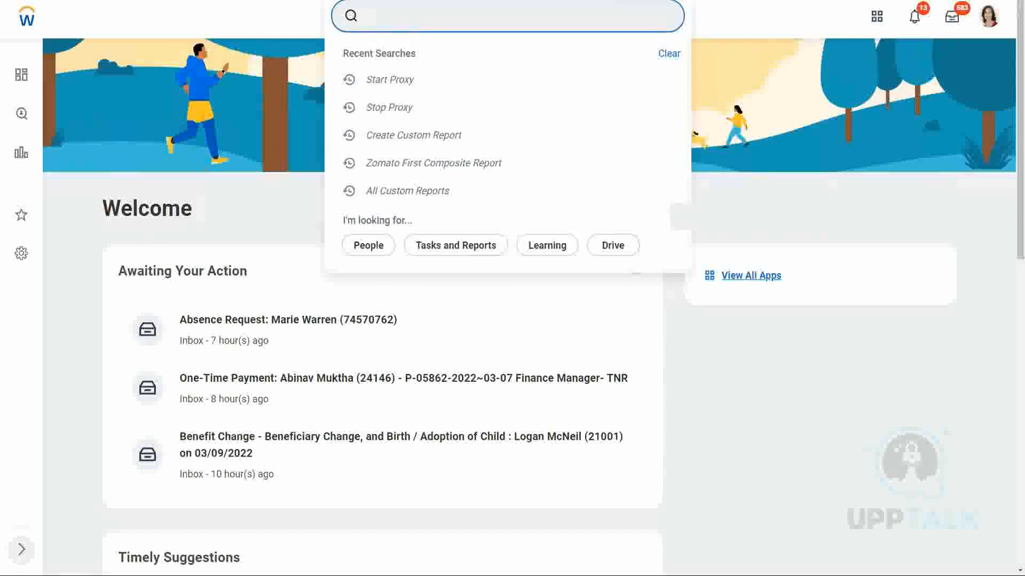
type("create sup org")
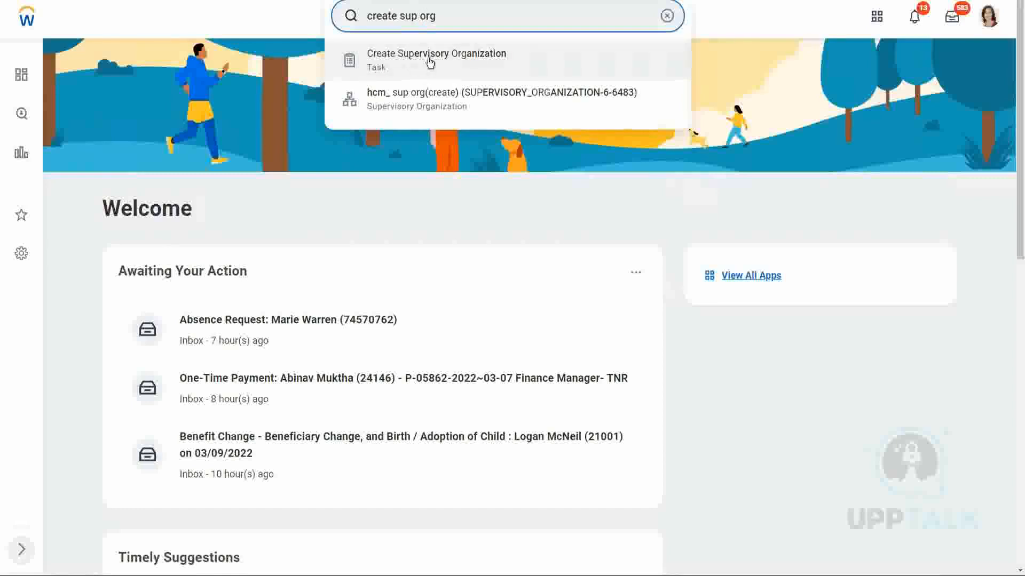
left_click(487, 59)
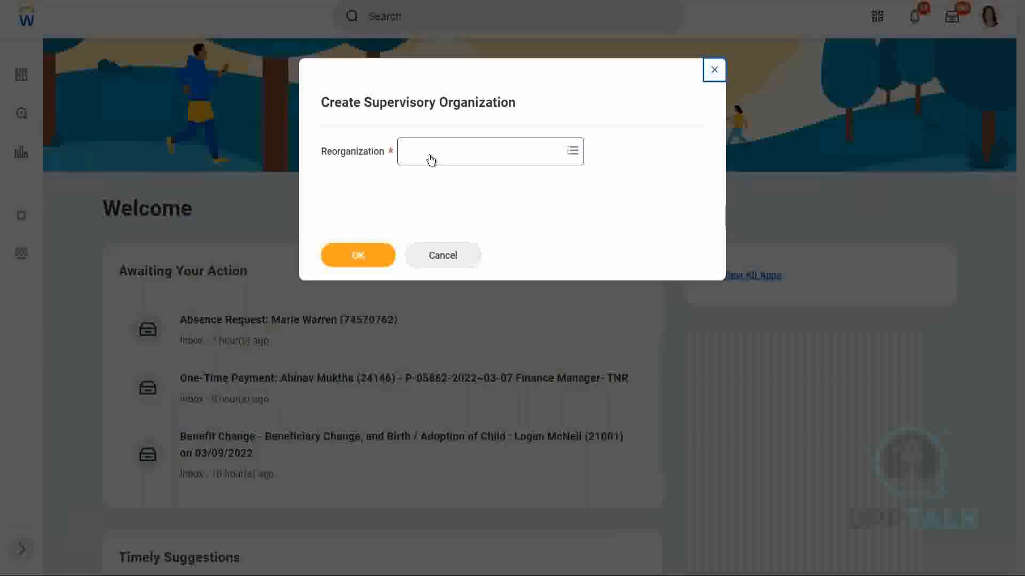
Choose the WeWork (03/07/2022) reorganization for the new supervisory organization and continue to its details form.
left_click(430, 161)
type("we")
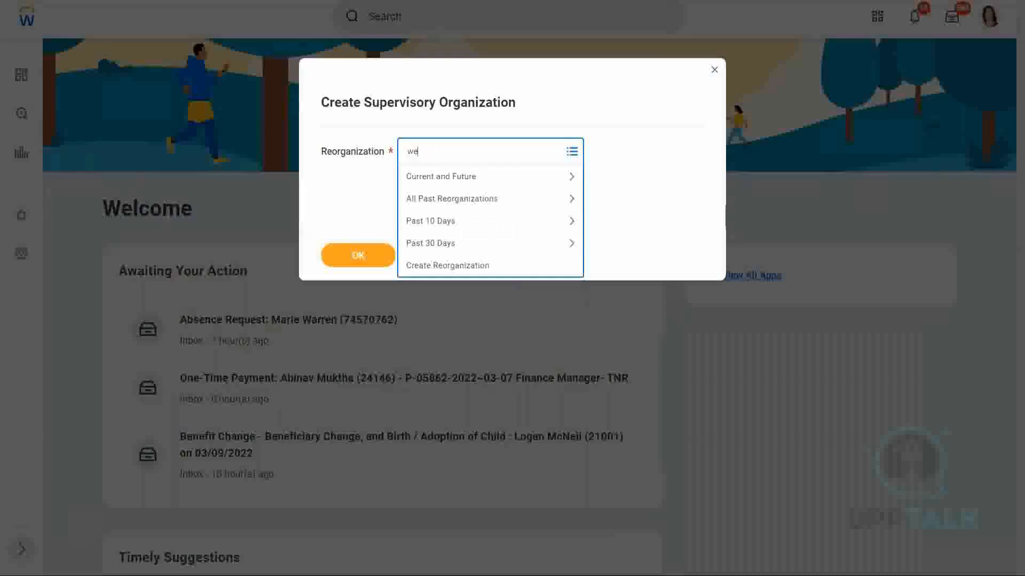
type("work")
key("Return")
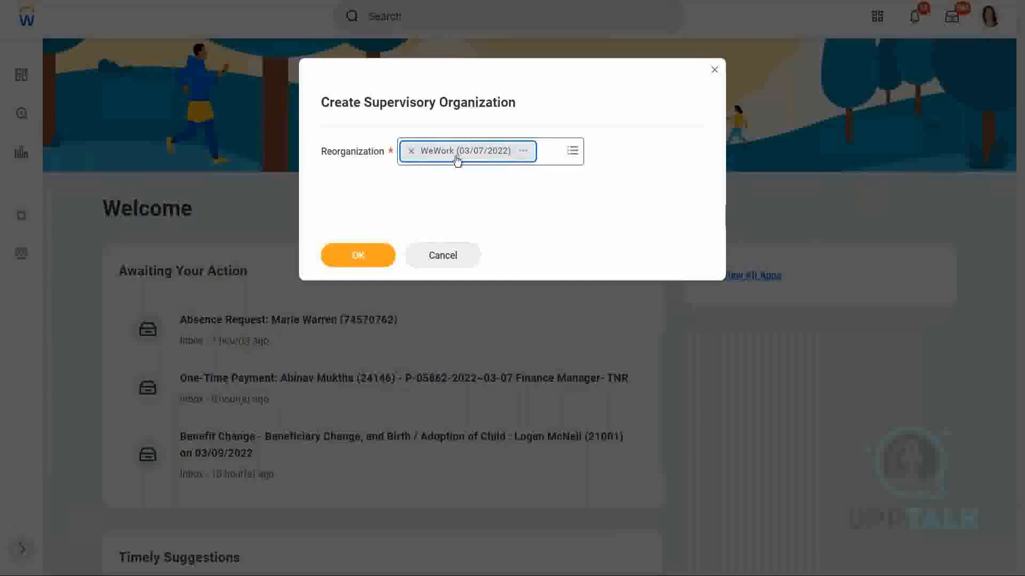
left_click(550, 158)
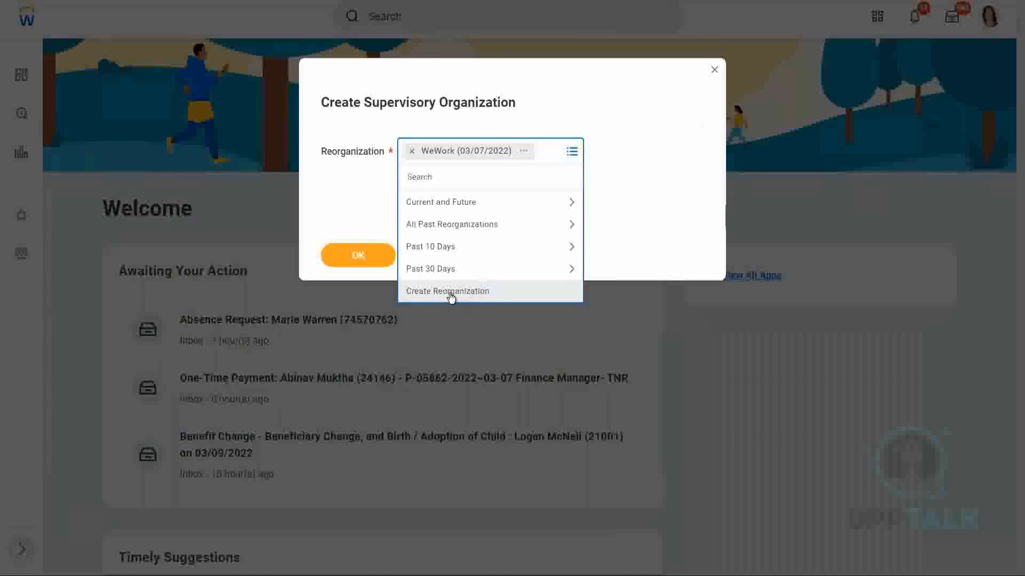
left_click(490, 161)
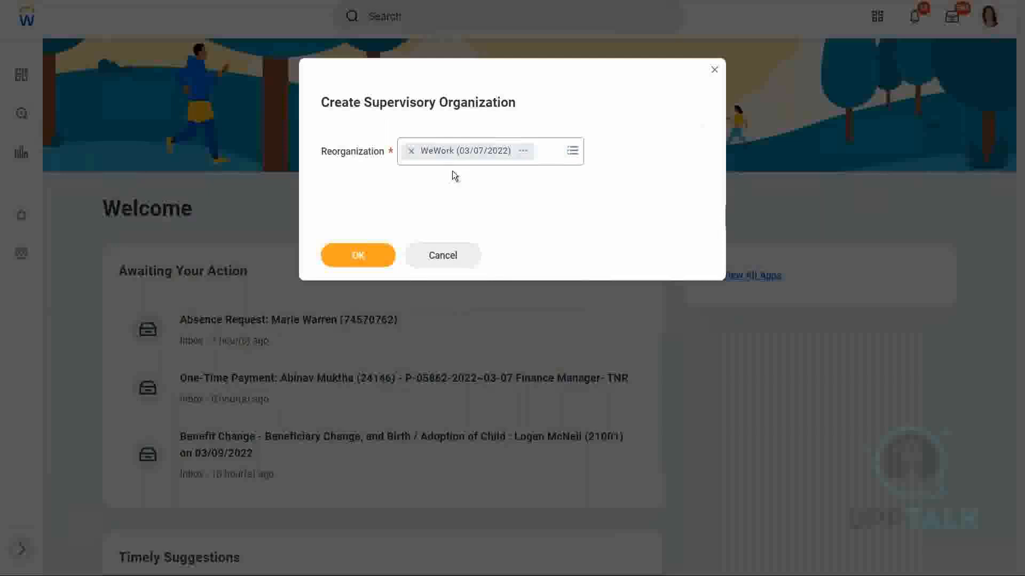
left_click(364, 256)
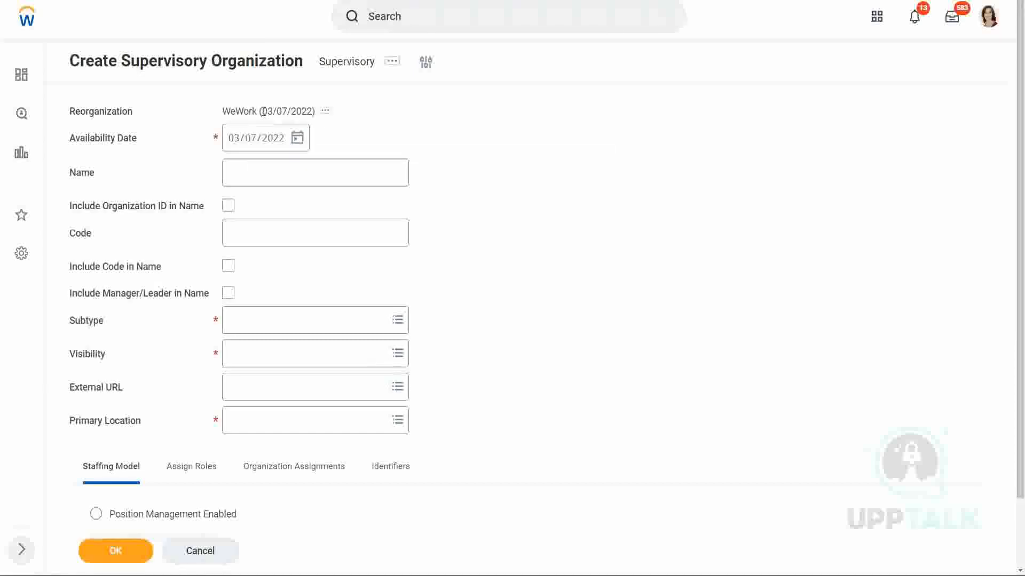
Compare the date of the selected reorganization with the Availability Date of the new organization.
left_click_drag(261, 111, 312, 112)
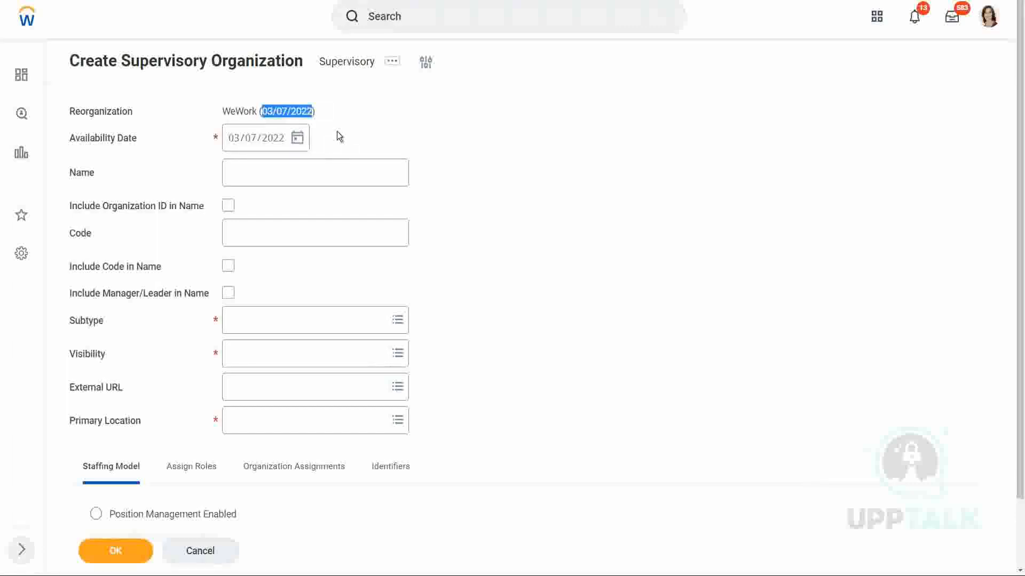
left_click(274, 113)
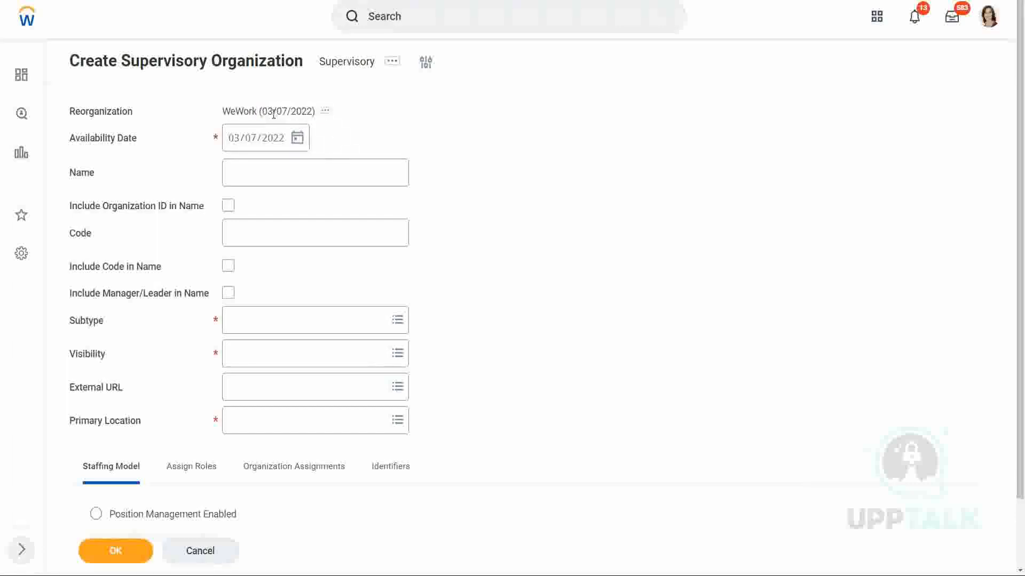
double_click(246, 112)
left_click(223, 133)
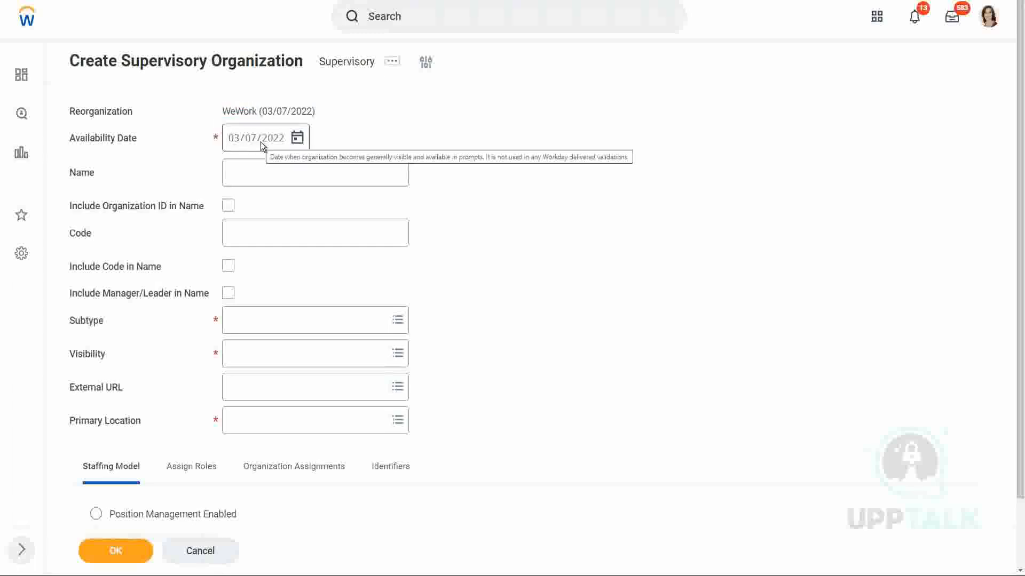
left_click_drag(261, 111, 313, 111)
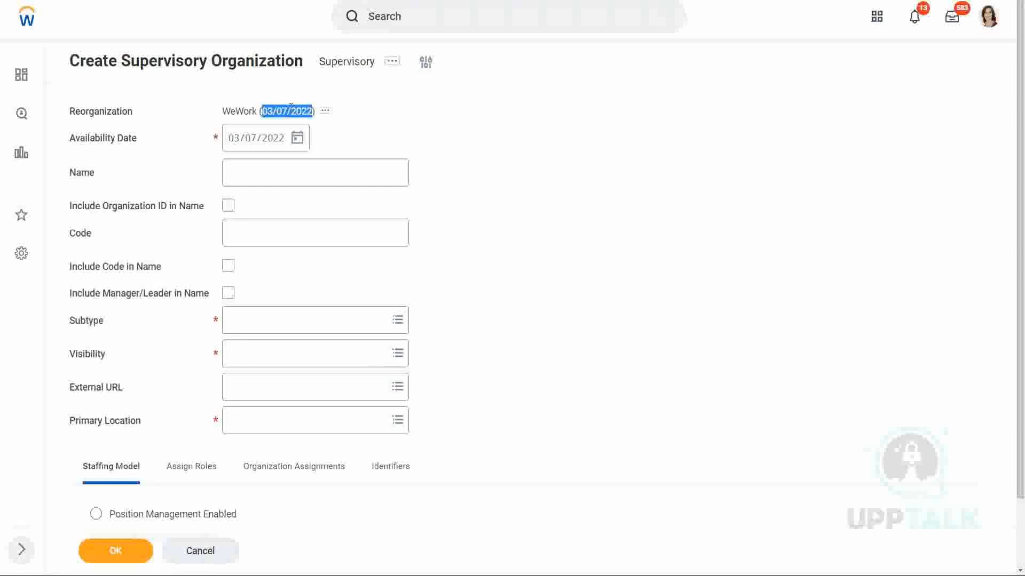
Try 03/09/2022 as the Availability Date, and set it back to 03/07/2022.
left_click(297, 138)
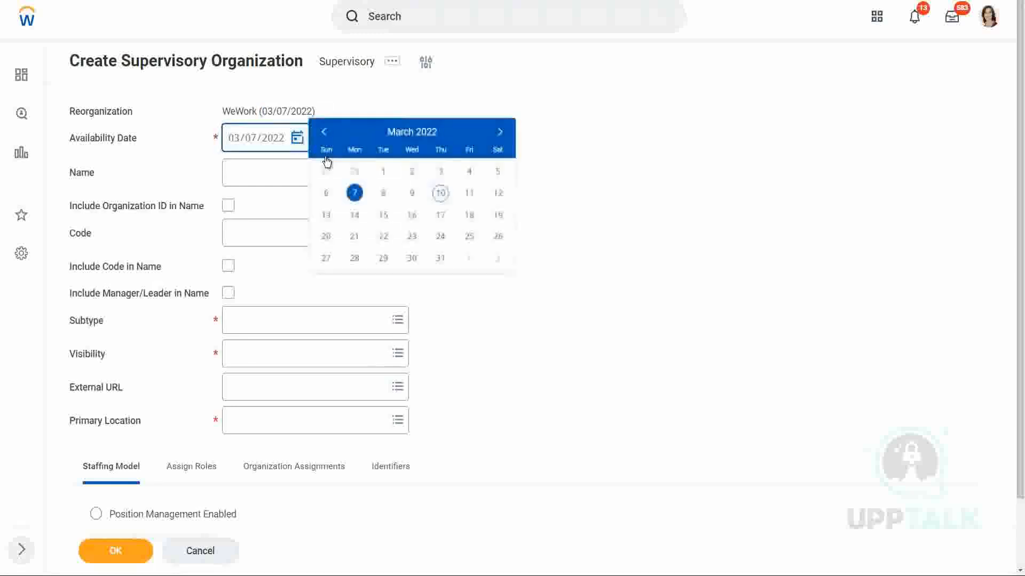
left_click(412, 193)
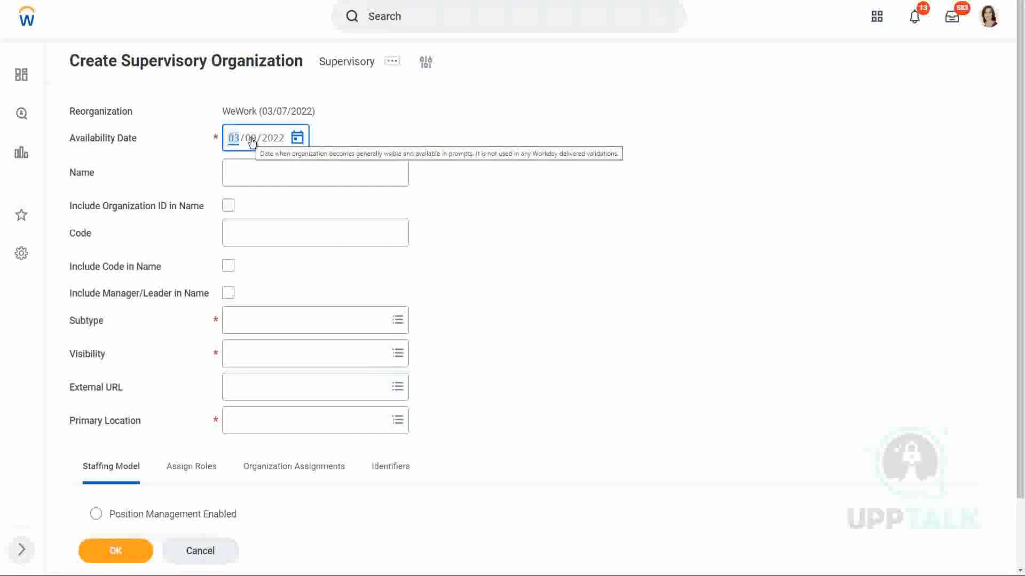
left_click(252, 138)
type("0")
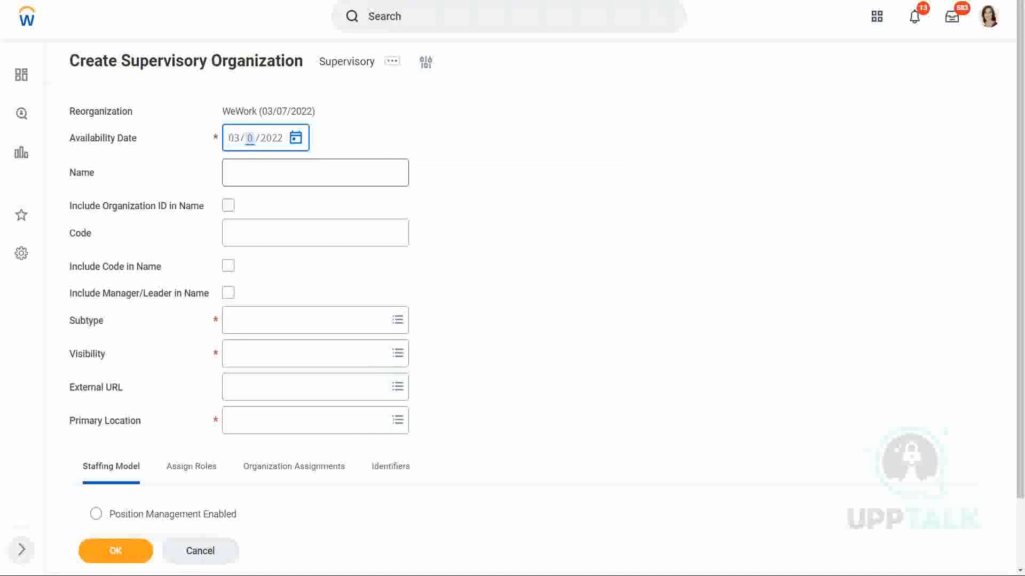
type("7")
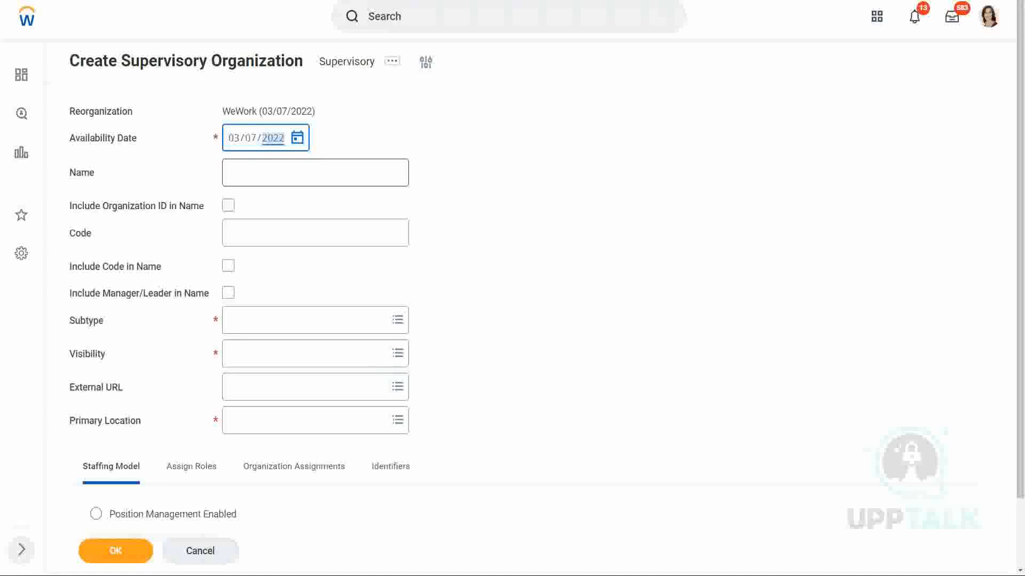
Name the new supervisory organization "WW_XYZ Motors".
left_click(244, 171)
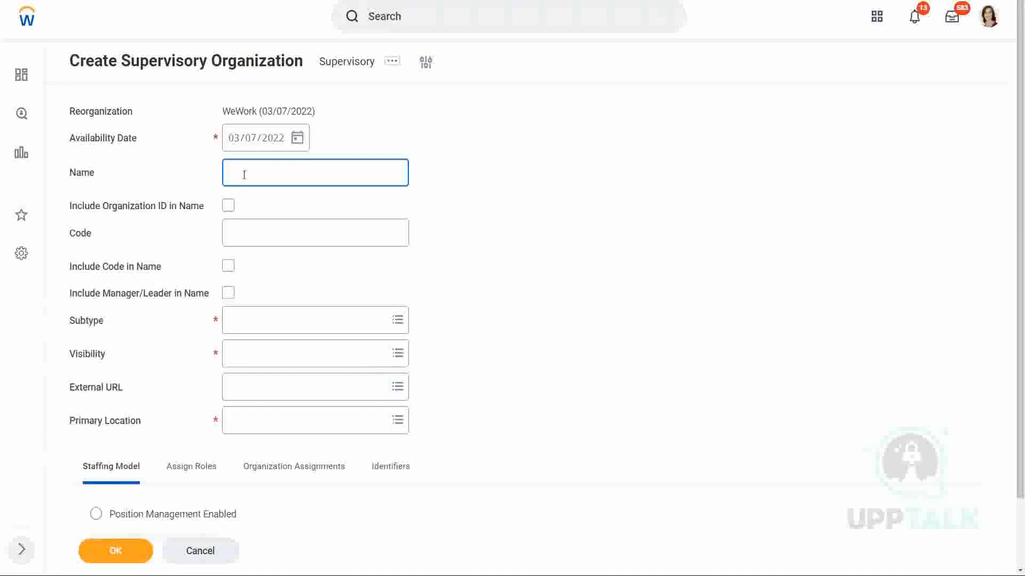
type("WW")
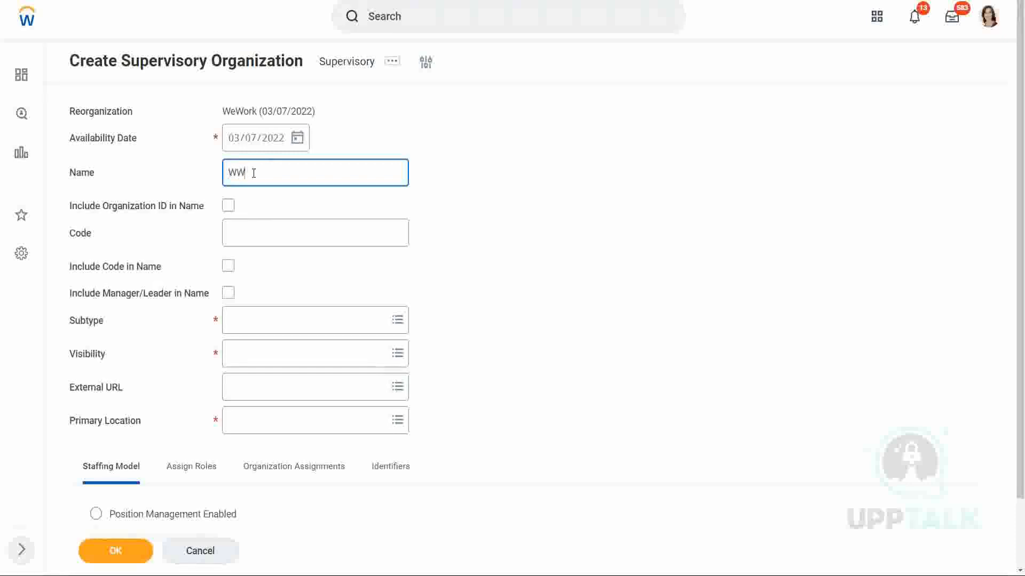
type("_XYZ Motors")
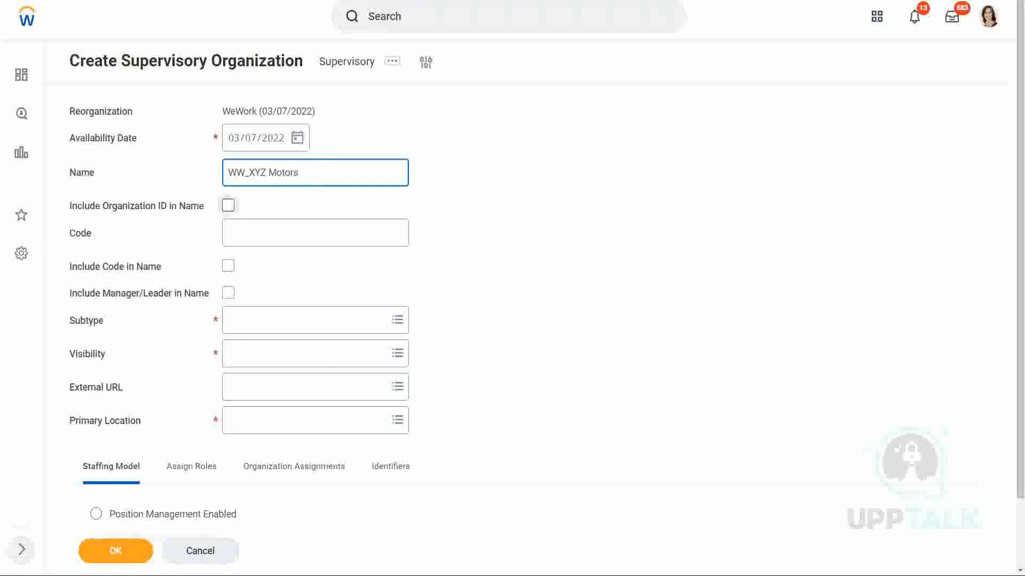
Examine the Include Organization ID in Name option and activate the Code field.
left_click_drag(102, 210, 166, 209)
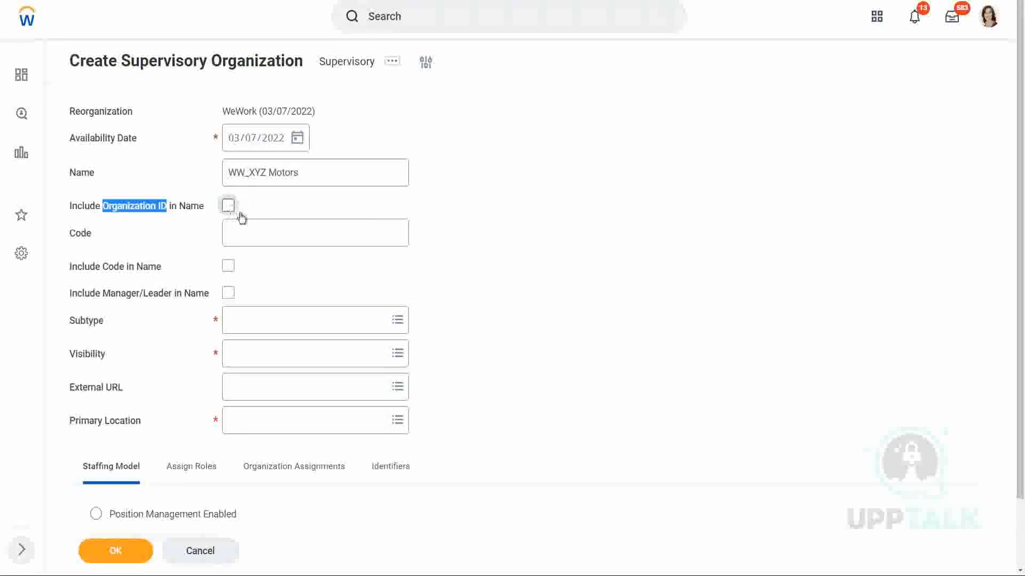
left_click(309, 169)
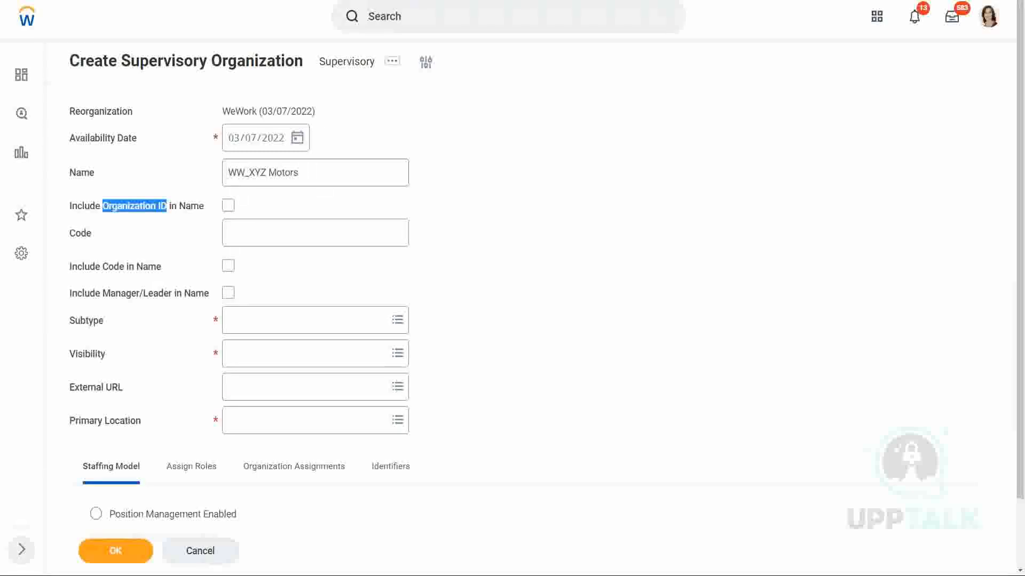
left_click(254, 229)
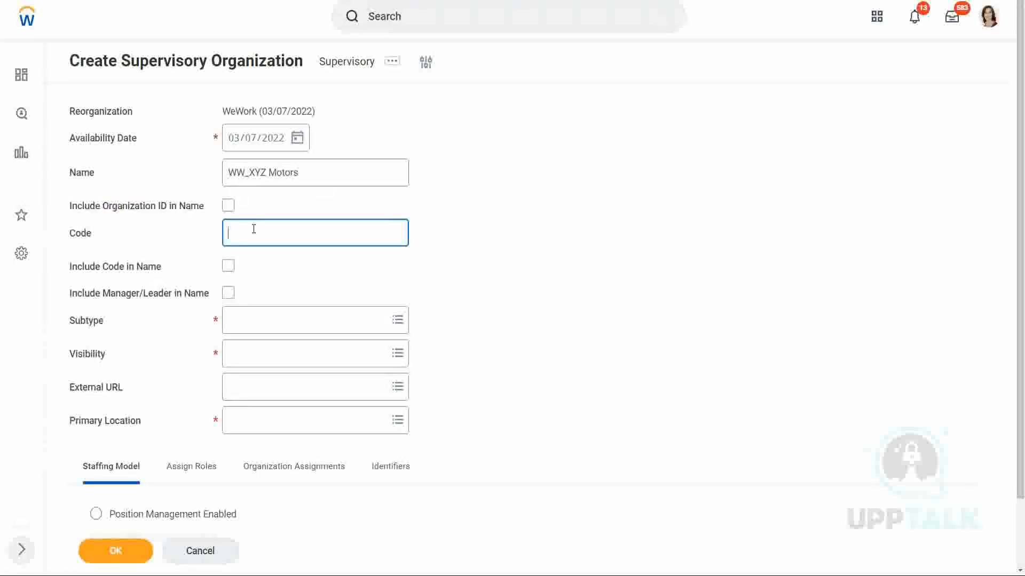